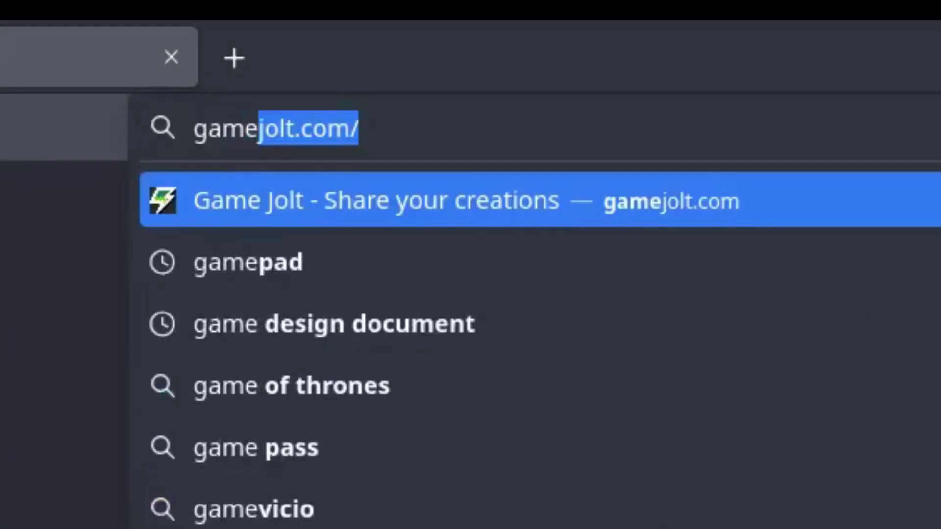
Go to gamejolt.com, search for "speedy rollerskater" and show the Speedy the RollerSkater game page
{"action": "key", "text": "Return"}
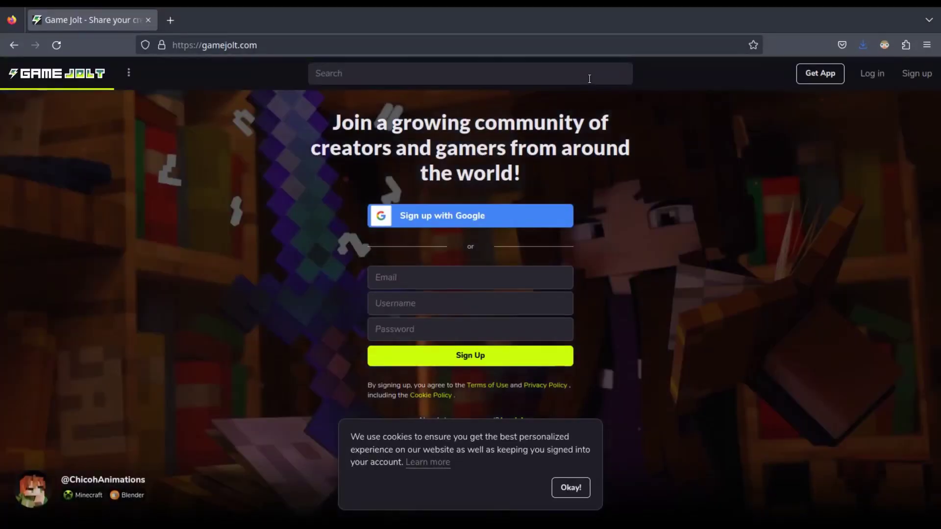
{"action": "left_click", "coordinate": [591, 79]}
{"action": "type", "text": "sp"}
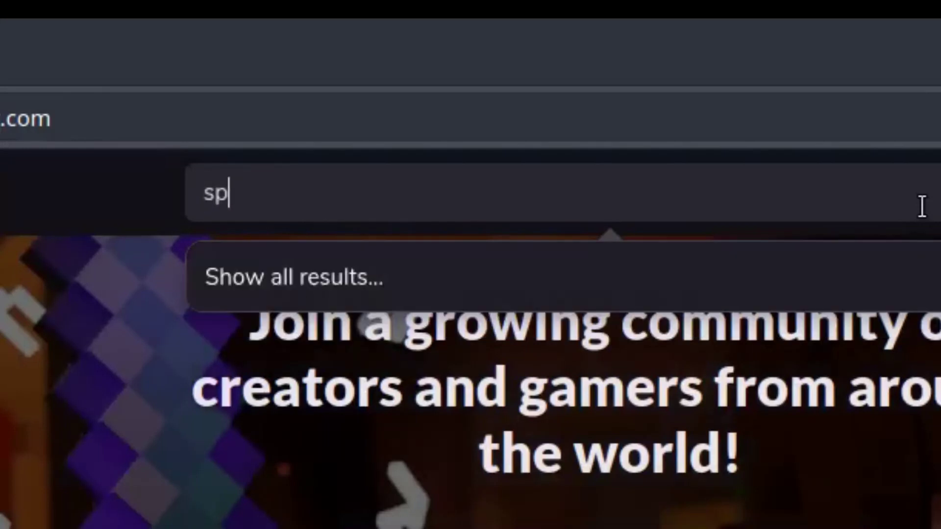
{"action": "type", "text": "eedy rollerskater"}
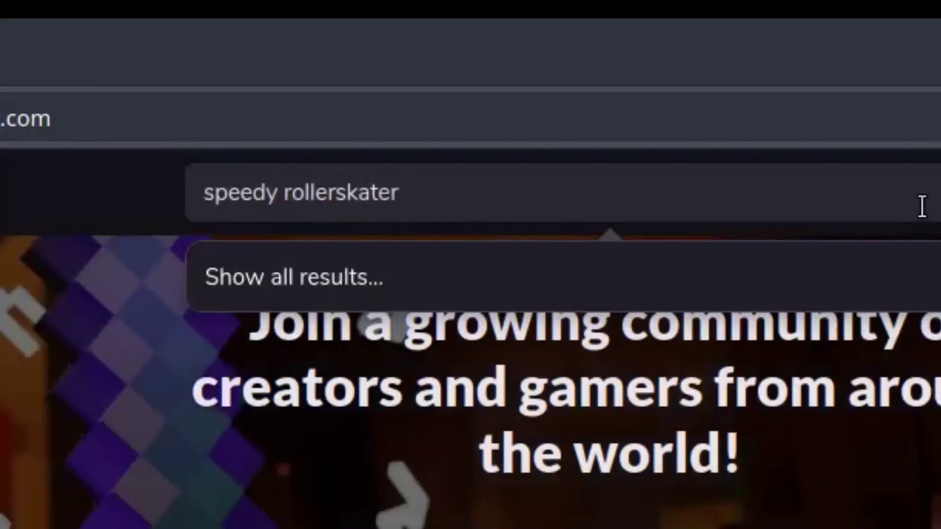
{"action": "left_click", "coordinate": [381, 387]}
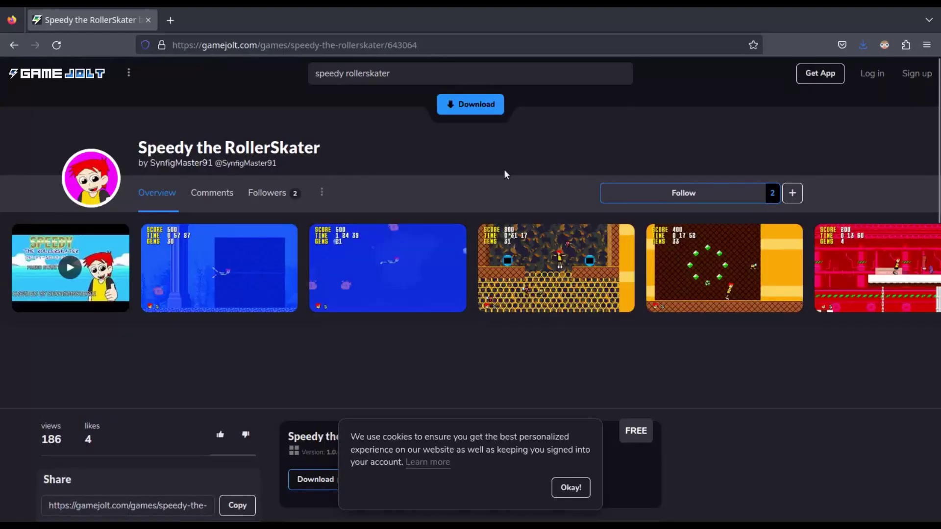
Dismiss the cookie notice and download version 1.0.0 of Speedy the RollerSkater
{"action": "left_click", "coordinate": [583, 491]}
{"action": "scroll", "coordinate": [583, 491], "scroll_direction": "down", "scroll_amount": 4}
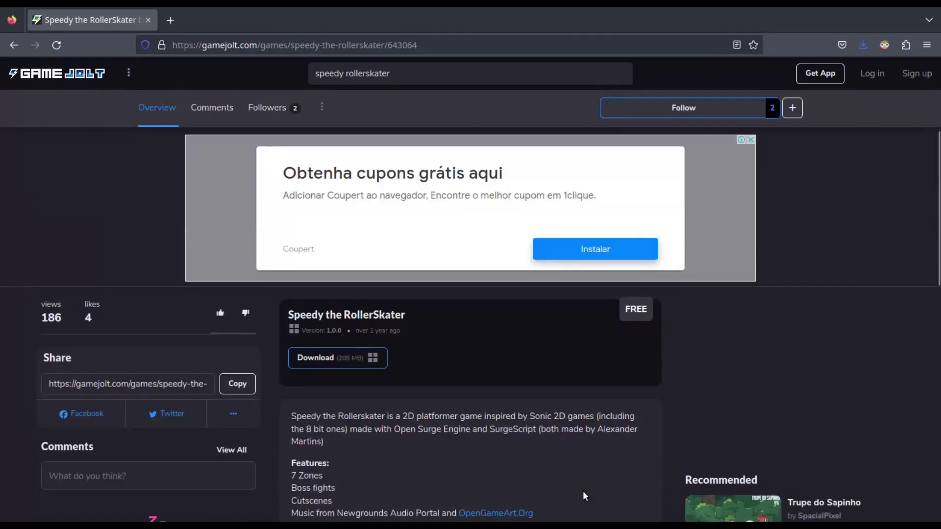
{"action": "scroll", "coordinate": [625, 268], "scroll_direction": "down", "scroll_amount": 7}
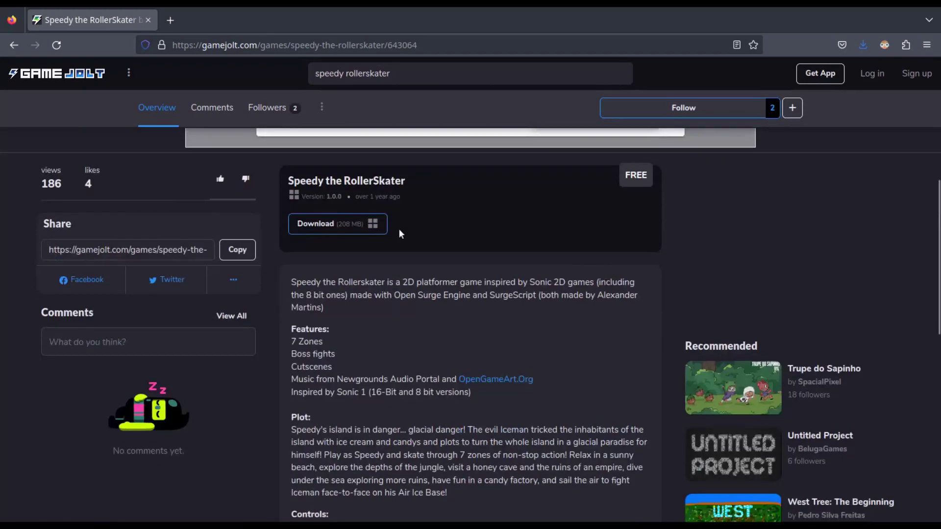
{"action": "left_click", "coordinate": [343, 230]}
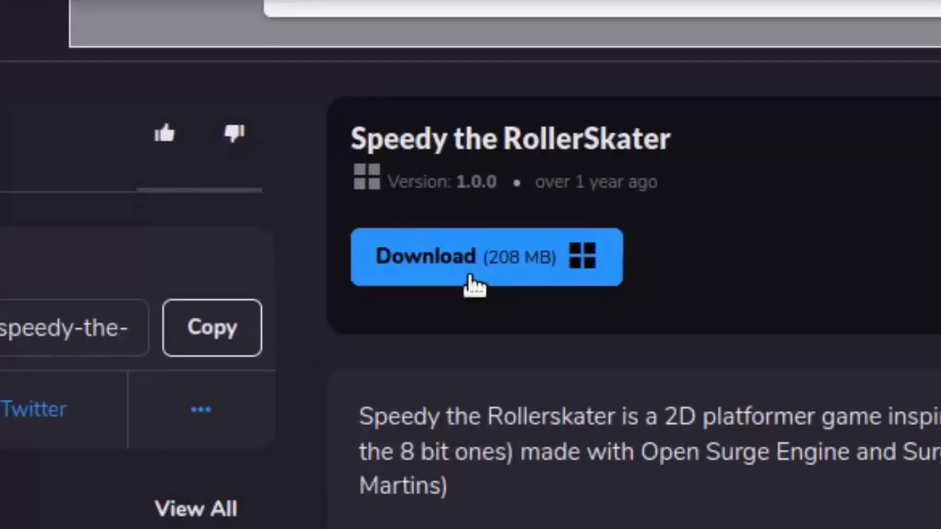
{"action": "left_click", "coordinate": [473, 284]}
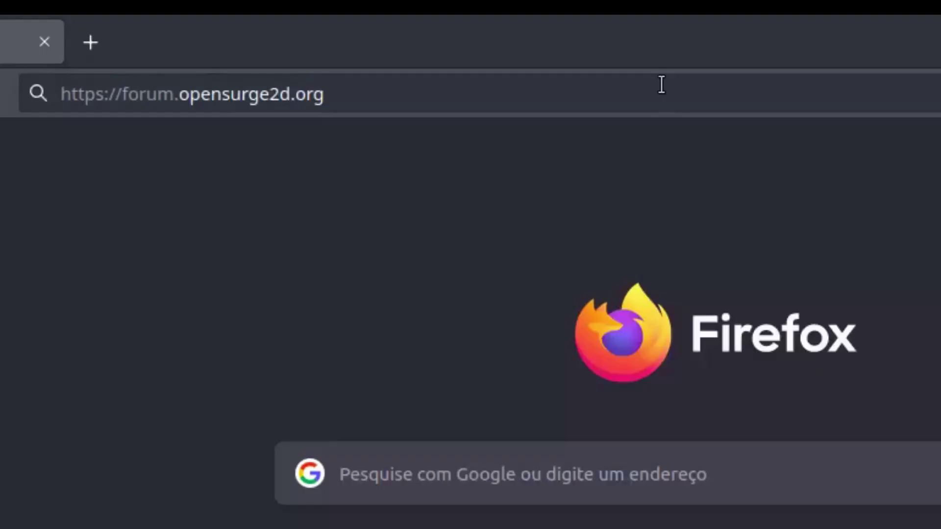
Go to forum.opensurge2d.org and view the latest post in the General section
{"action": "key", "text": "Return"}
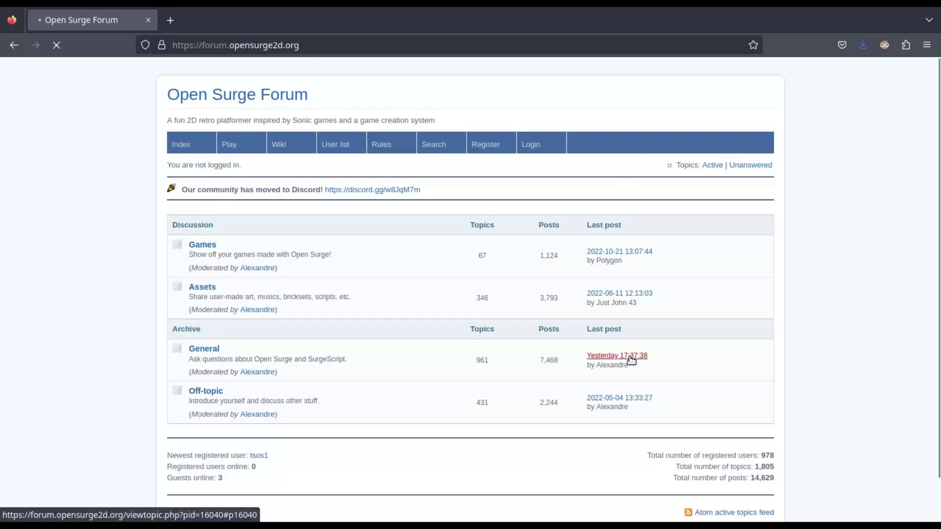
{"action": "left_click", "coordinate": [631, 360]}
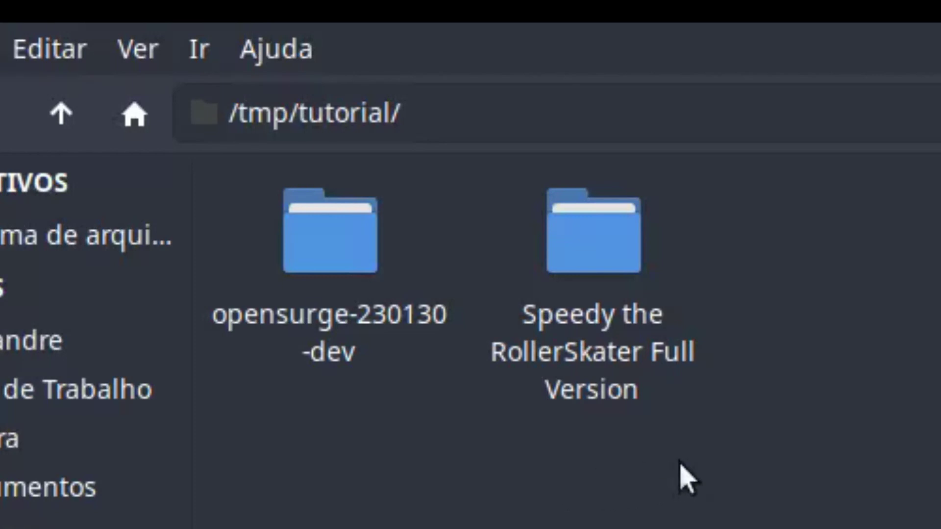
Open the opensurge-230130-dev and Speedy the RollerSkater Full Version folders in two new file manager windows
{"action": "left_click_drag", "start_coordinate": [799, 498], "coordinate": [297, 232]}
{"action": "right_click", "coordinate": [329, 239]}
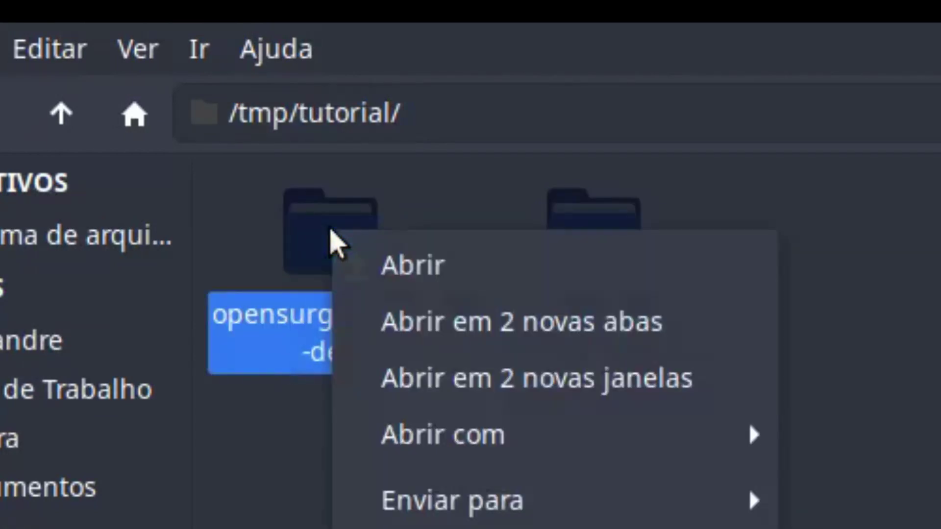
{"action": "left_click", "coordinate": [455, 380]}
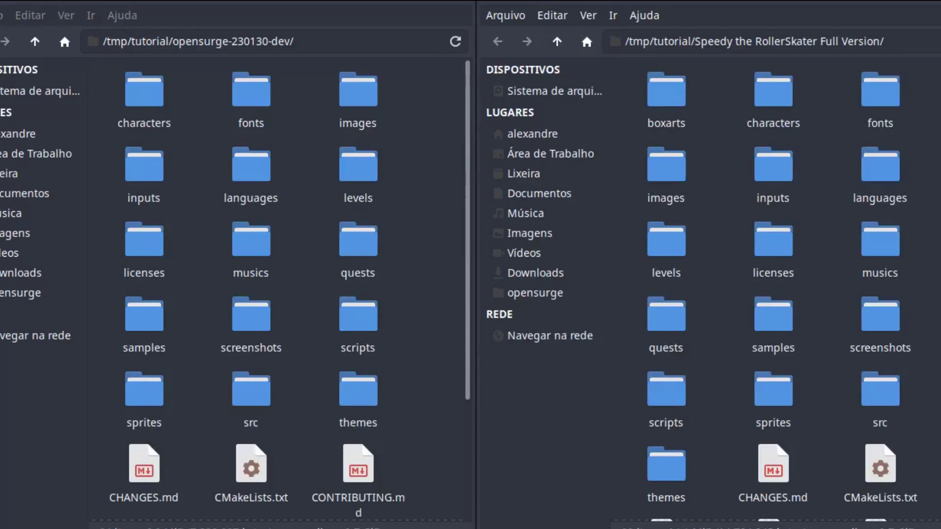
Try to copy everything except opensurge.exe from the Speedy the RollerSkater folder into the opensurge-230130-dev folder
{"action": "key", "text": "ctrl+a"}
{"action": "scroll", "coordinate": [907, 112], "scroll_direction": "down", "scroll_amount": 5}
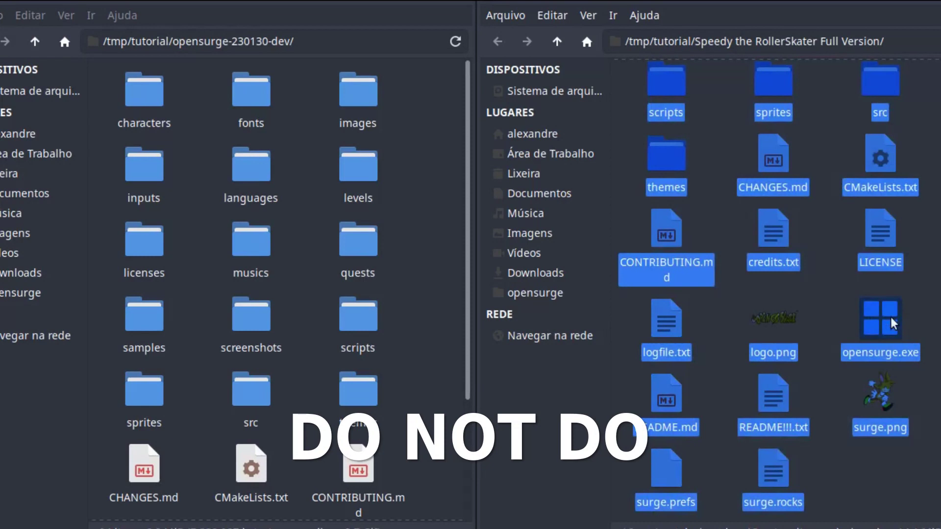
{"action": "left_click", "coordinate": [892, 323], "text": "ctrl"}
{"action": "left_click_drag", "start_coordinate": [670, 233], "coordinate": [405, 372]}
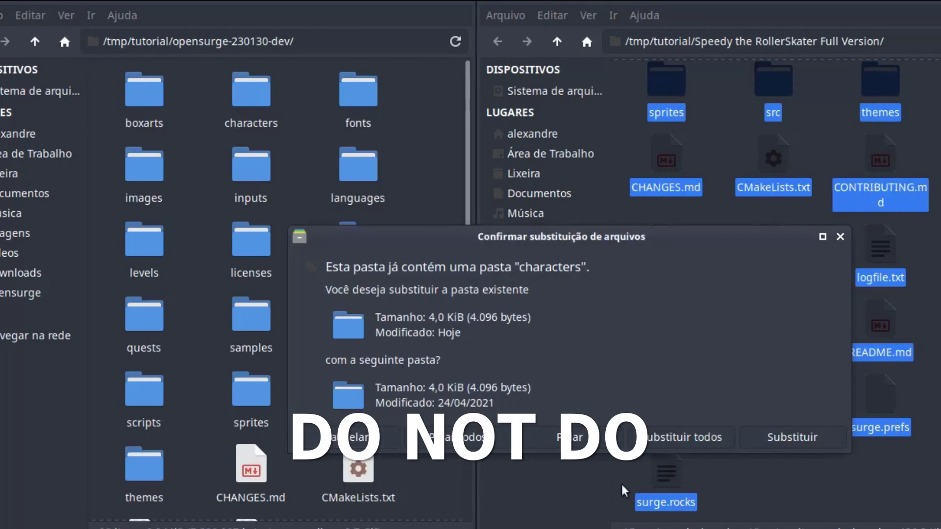
{"action": "left_click", "coordinate": [322, 437]}
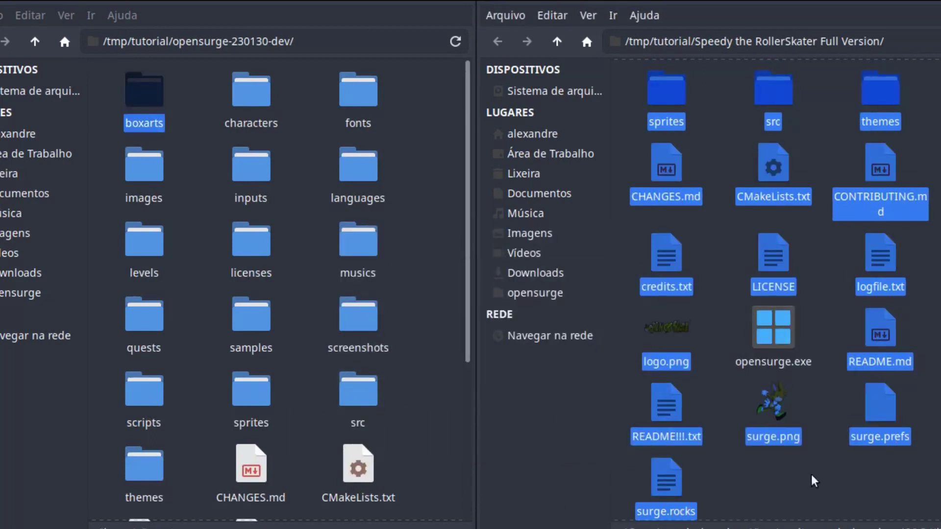
{"action": "left_click", "coordinate": [802, 500]}
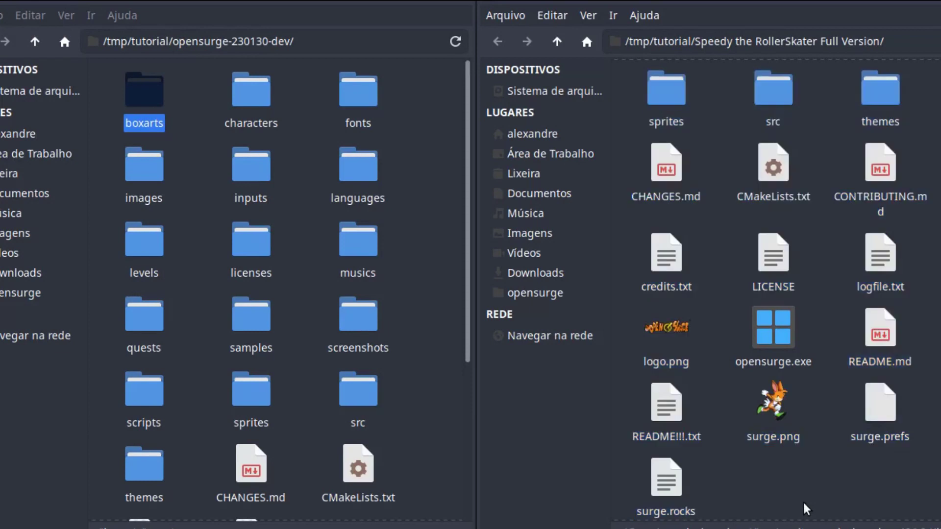
Try to copy opensurge.exe from the opensurge-230130-dev folder into the Speedy the RollerSkater folder
{"action": "left_click", "coordinate": [441, 252]}
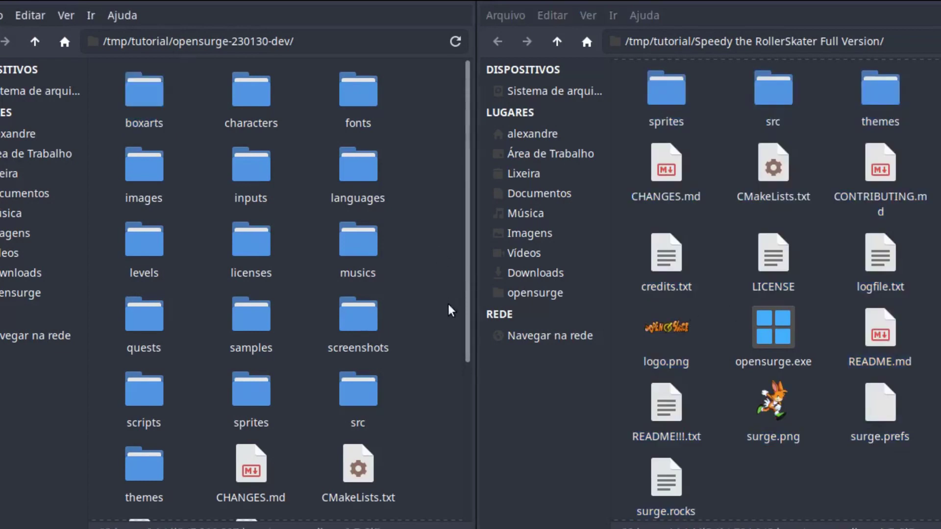
{"action": "scroll", "coordinate": [450, 311], "scroll_direction": "down", "scroll_amount": 3}
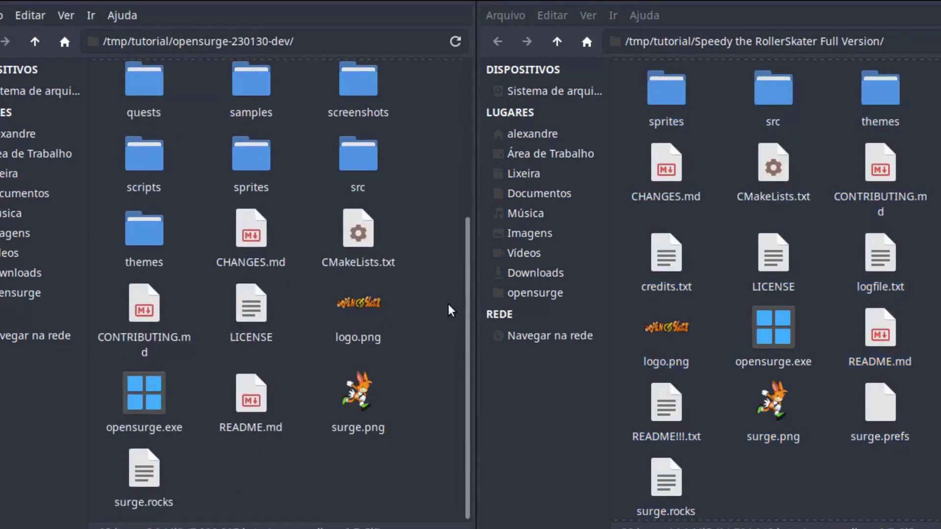
{"action": "left_click", "coordinate": [153, 400]}
{"action": "left_click_drag", "start_coordinate": [136, 390], "coordinate": [812, 474]}
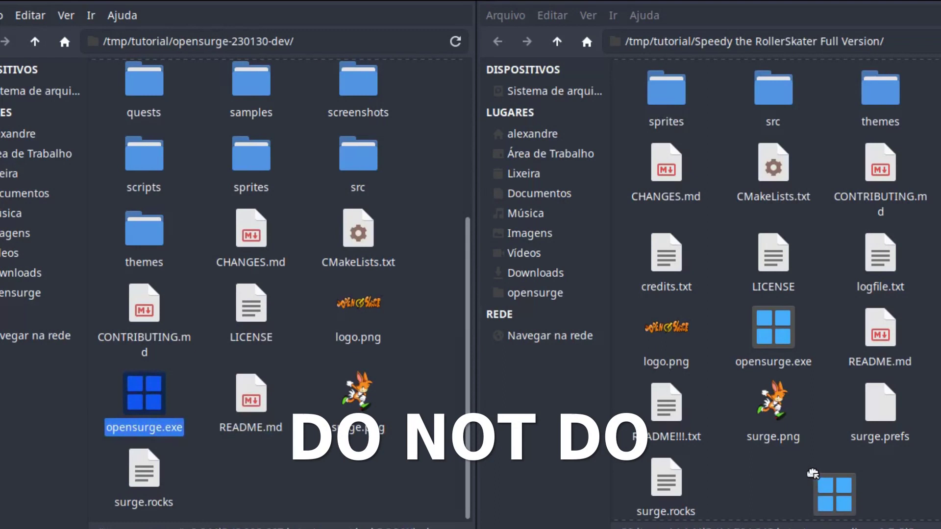
{"action": "left_click_drag", "start_coordinate": [812, 473], "coordinate": [830, 456]}
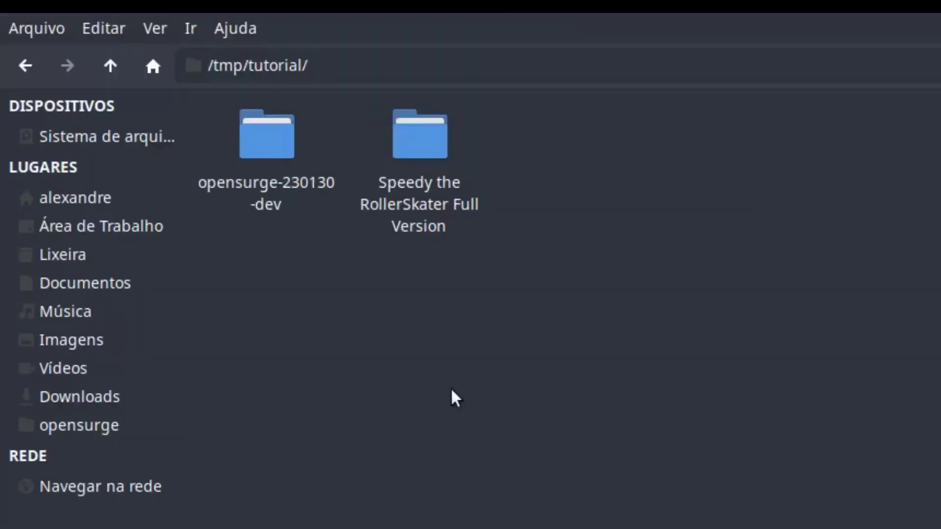
Browse to src/misc/goodies inside the opensurge-230130-dev folder and select import_game.cmd
{"action": "left_click", "coordinate": [278, 132]}
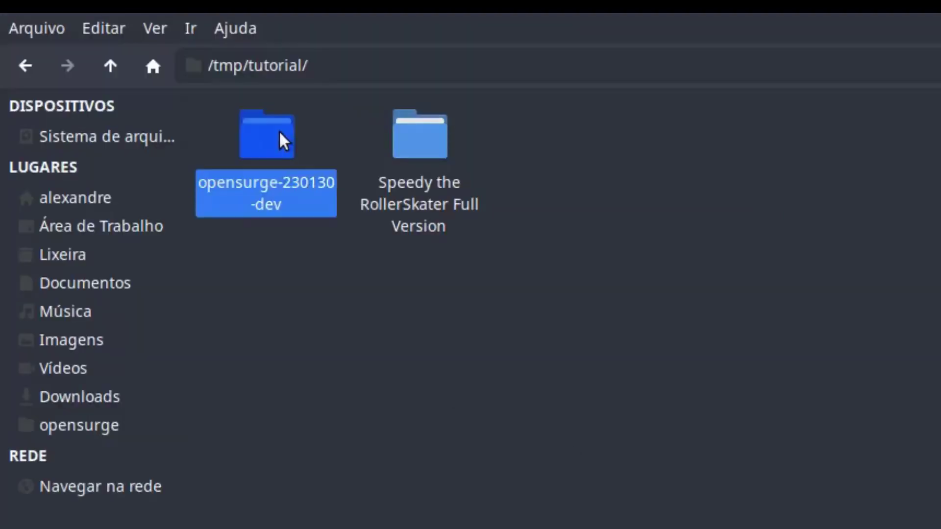
{"action": "double_click", "coordinate": [275, 132]}
{"action": "left_click", "coordinate": [742, 266]}
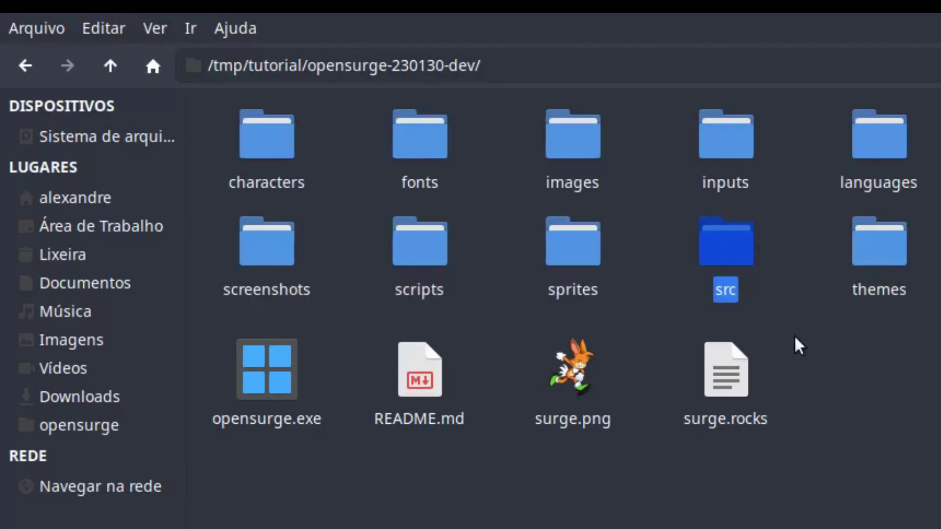
{"action": "double_click", "coordinate": [726, 244]}
{"action": "left_click", "coordinate": [403, 142]}
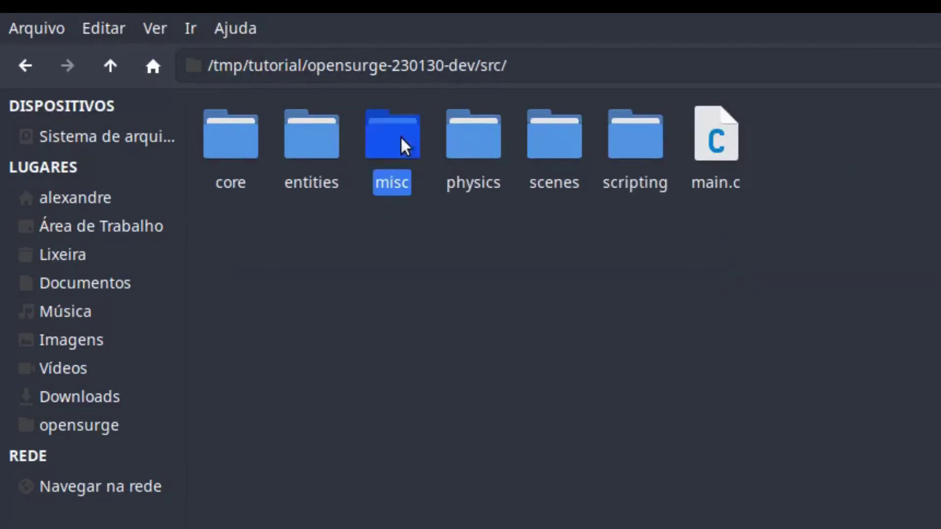
{"action": "double_click", "coordinate": [398, 139]}
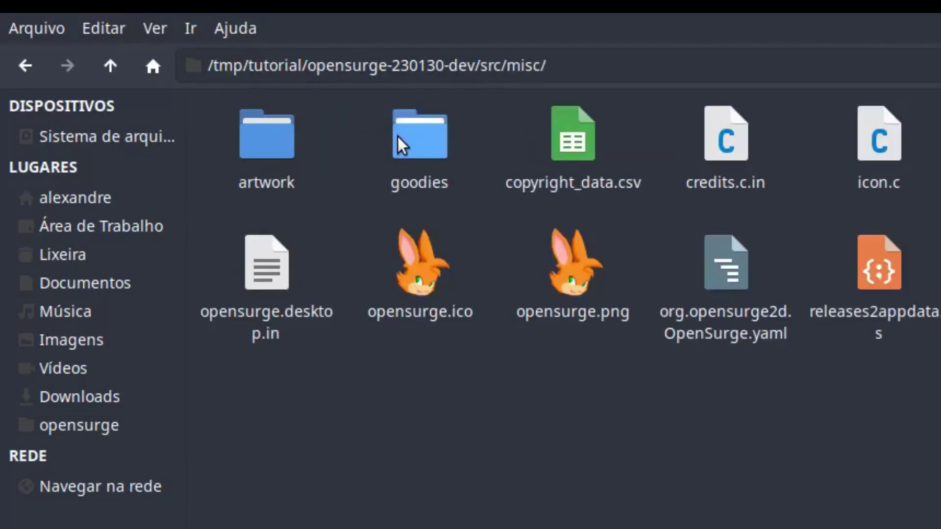
{"action": "left_click", "coordinate": [428, 131]}
{"action": "double_click", "coordinate": [437, 132]}
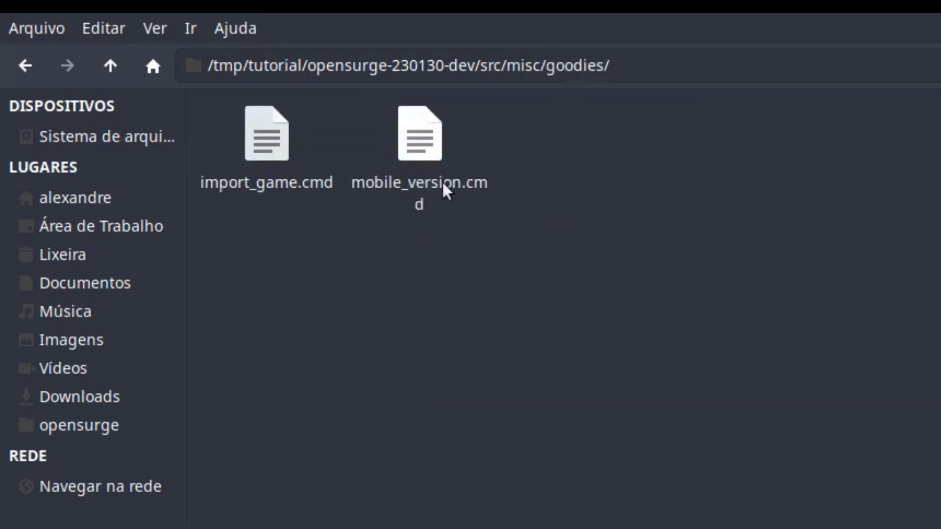
{"action": "left_click", "coordinate": [268, 132]}
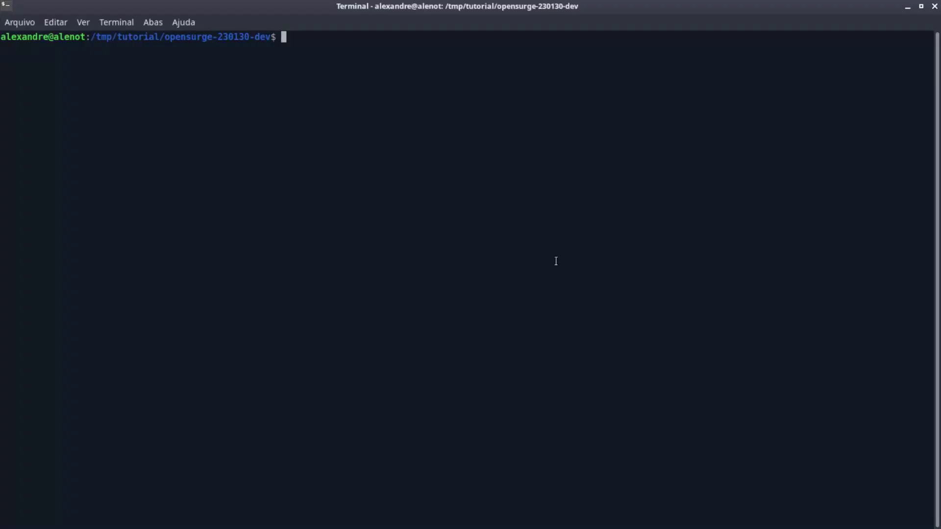
Switch to the terminal, launch the import wizard with ./opensurge --import-wizard, and minimize the terminal to bring the wizard into focus
{"action": "type", "text": "./opensurge --import-wiz"}
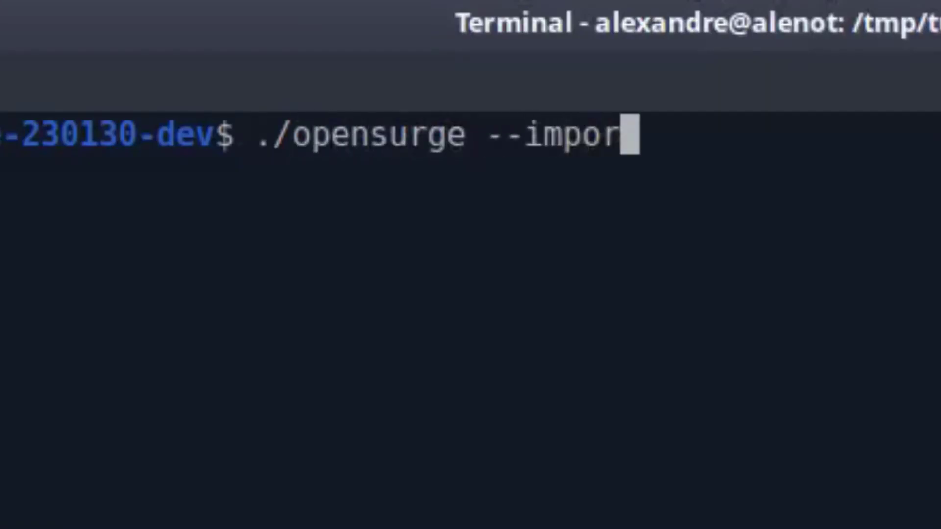
{"action": "type", "text": "ard"}
{"action": "key", "text": "Return"}
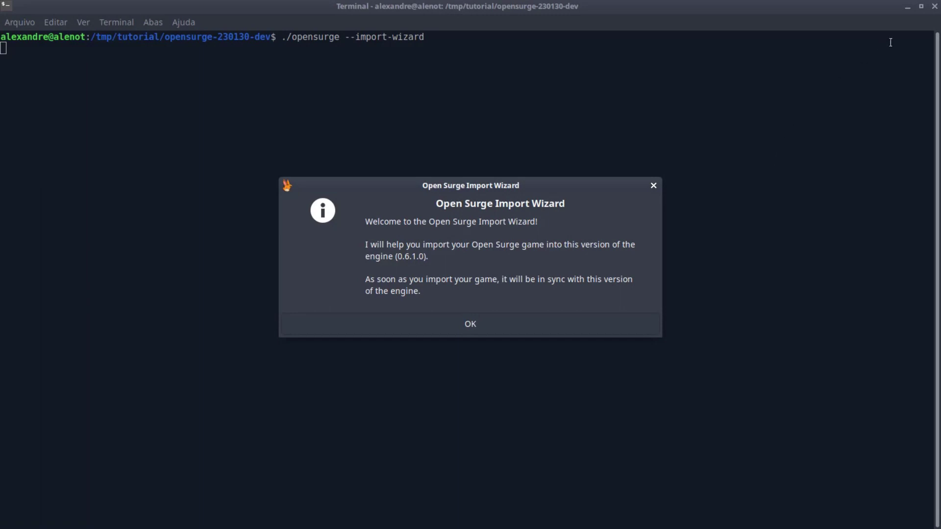
{"action": "left_click", "coordinate": [907, 9]}
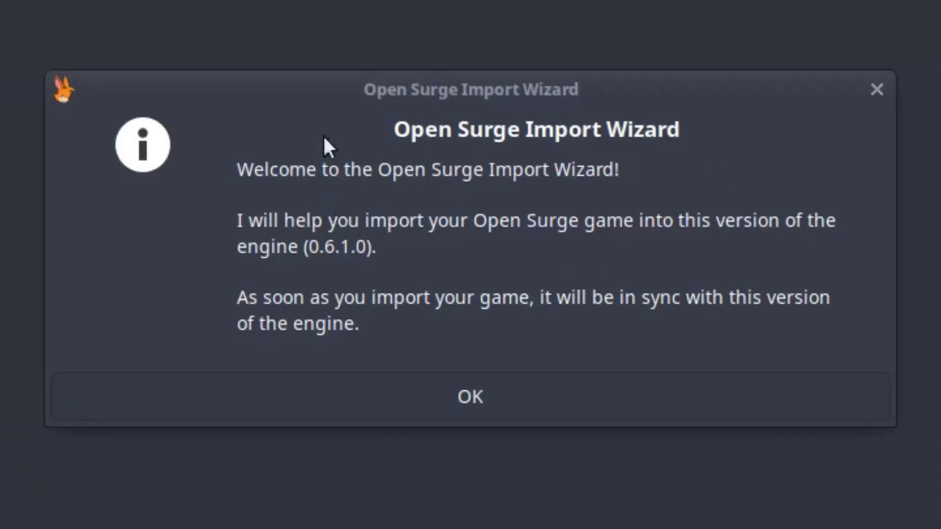
{"action": "left_click", "coordinate": [293, 153]}
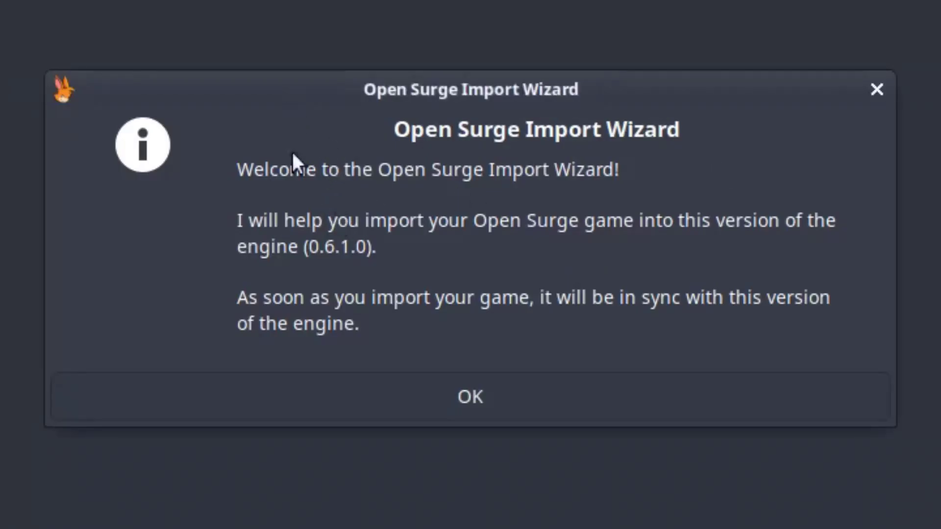
Accept the import wizard's welcome, confirm continuing from a clean build, and agree to the backup declaration
{"action": "left_click", "coordinate": [566, 404]}
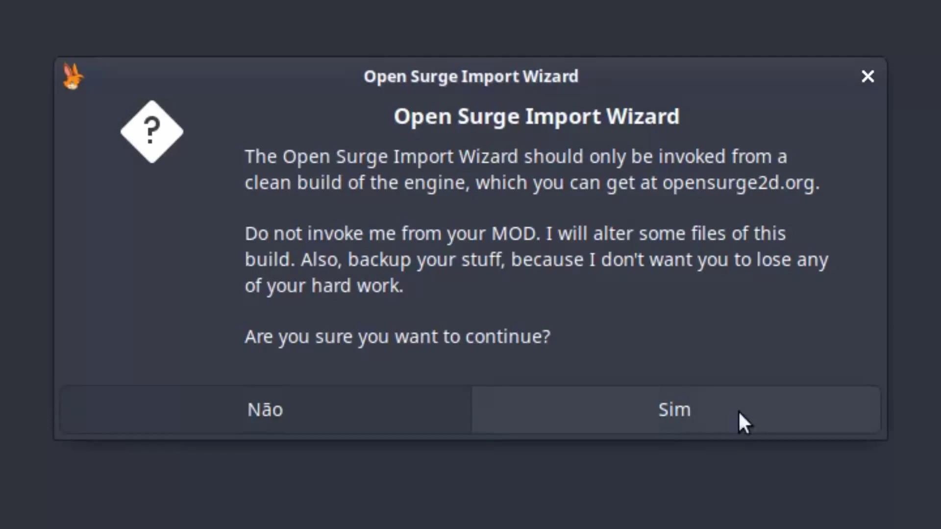
{"action": "left_click", "coordinate": [738, 413]}
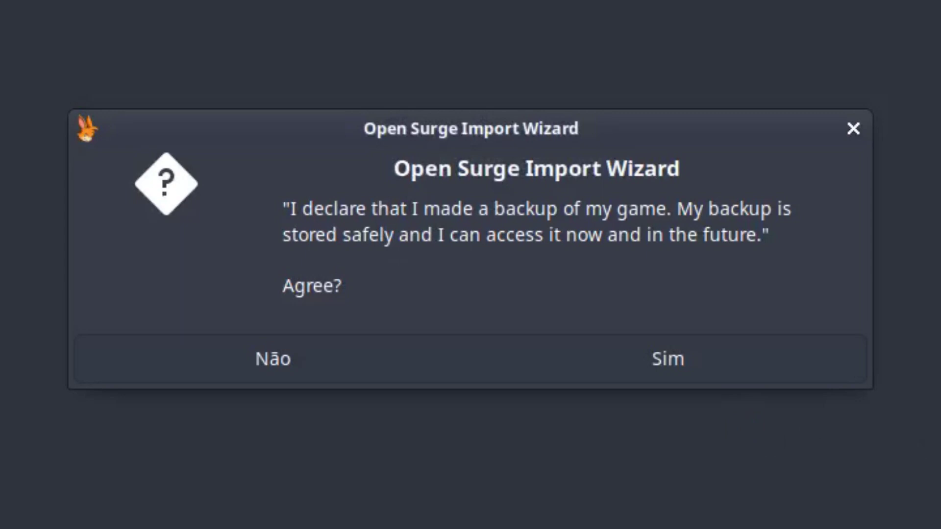
{"action": "left_click", "coordinate": [801, 371]}
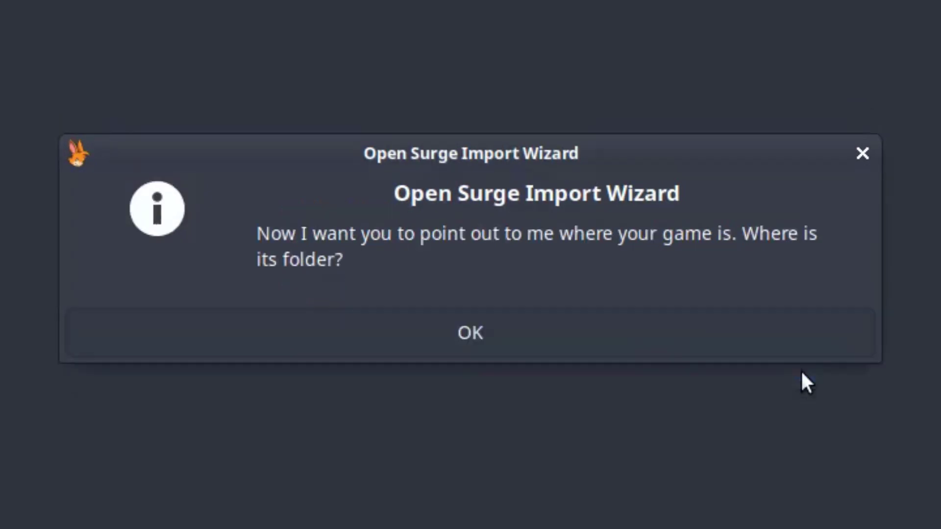
Point the import wizard to the Speedy the RollerSkater Full Version folder in /tmp/tutorial and confirm importing it
{"action": "left_click", "coordinate": [768, 334]}
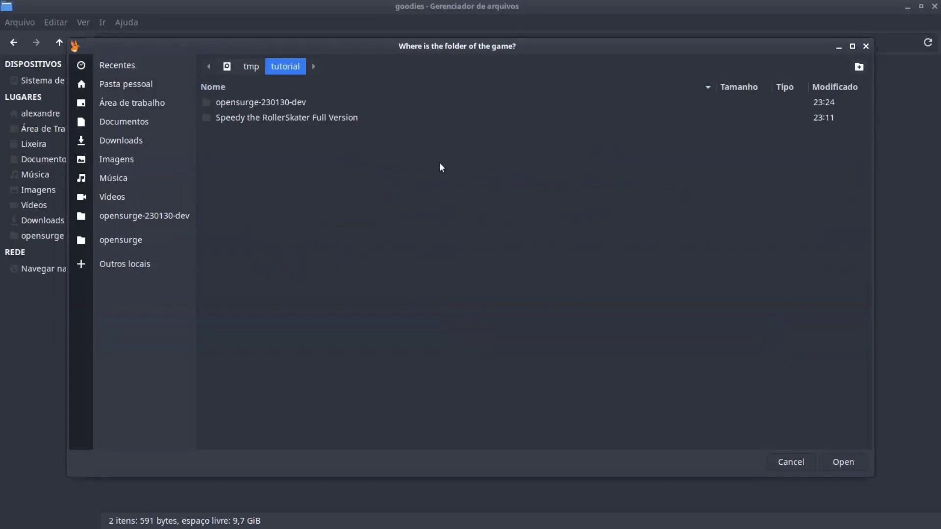
{"action": "left_click", "coordinate": [344, 117]}
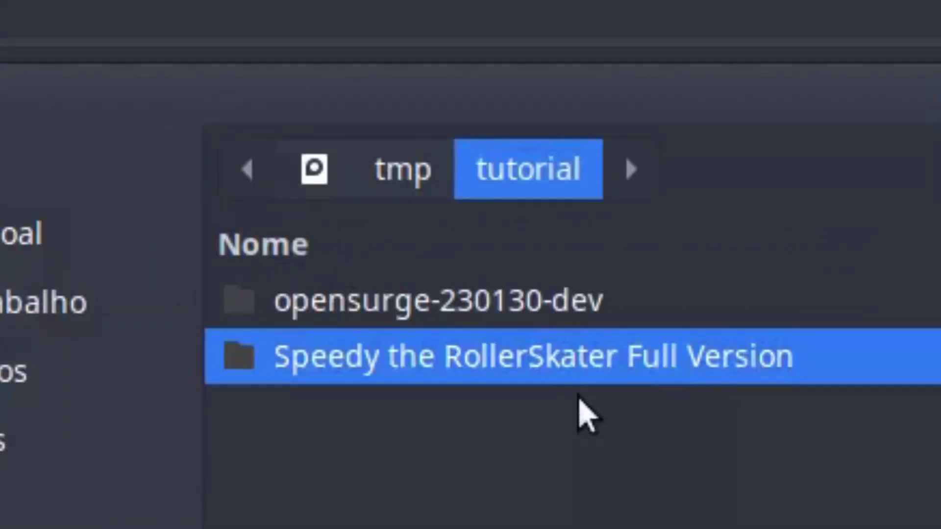
{"action": "double_click", "coordinate": [742, 372]}
{"action": "scroll", "coordinate": [384, 230], "scroll_direction": "down", "scroll_amount": 2}
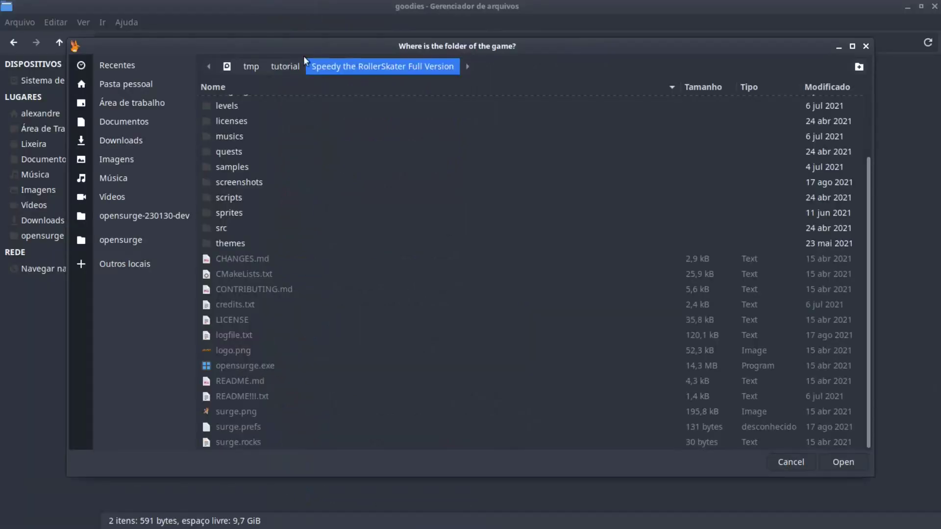
{"action": "left_click", "coordinate": [285, 67]}
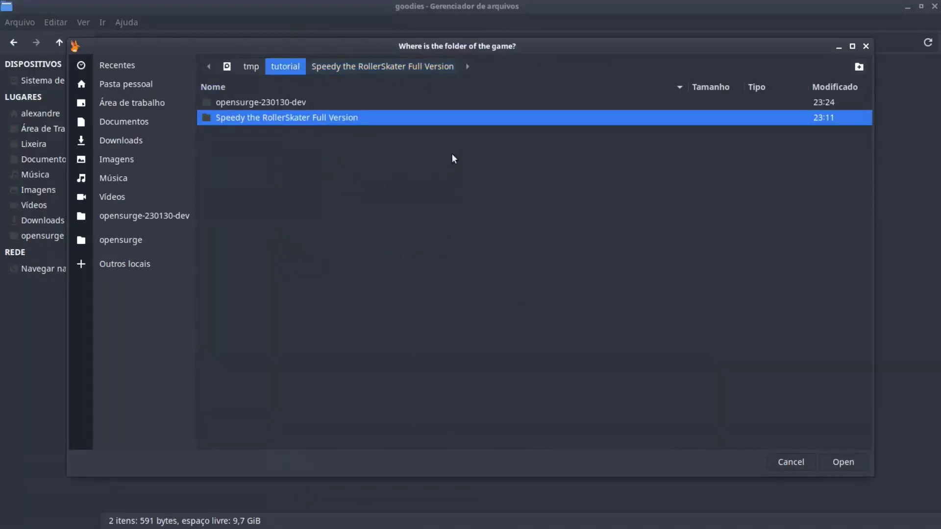
{"action": "left_click", "coordinate": [843, 462]}
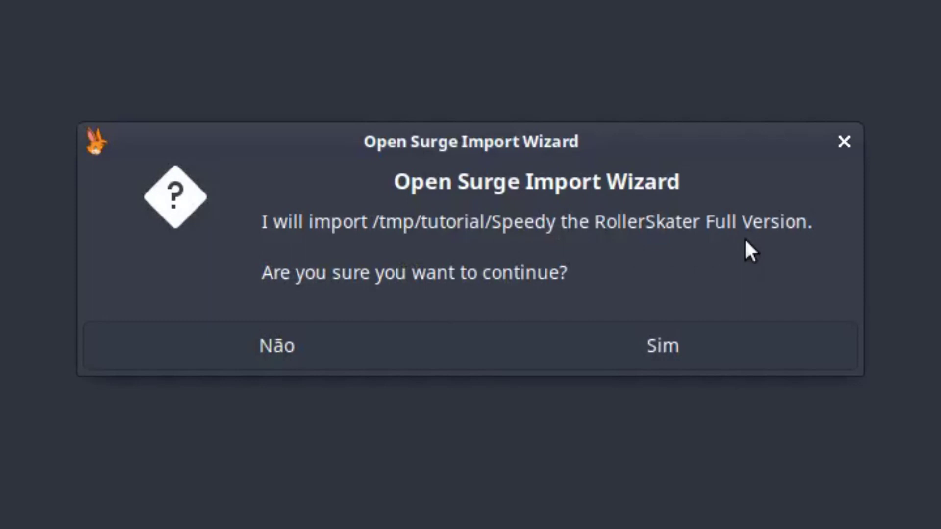
{"action": "left_click", "coordinate": [718, 351]}
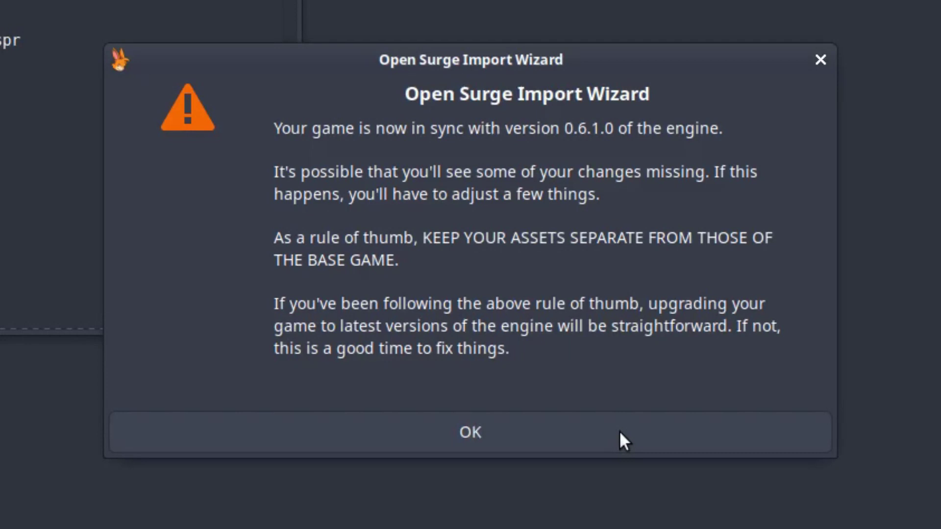
Acknowledge the import wizard's engine sync notice and both pages of upgrade tips
{"action": "left_click", "coordinate": [620, 432]}
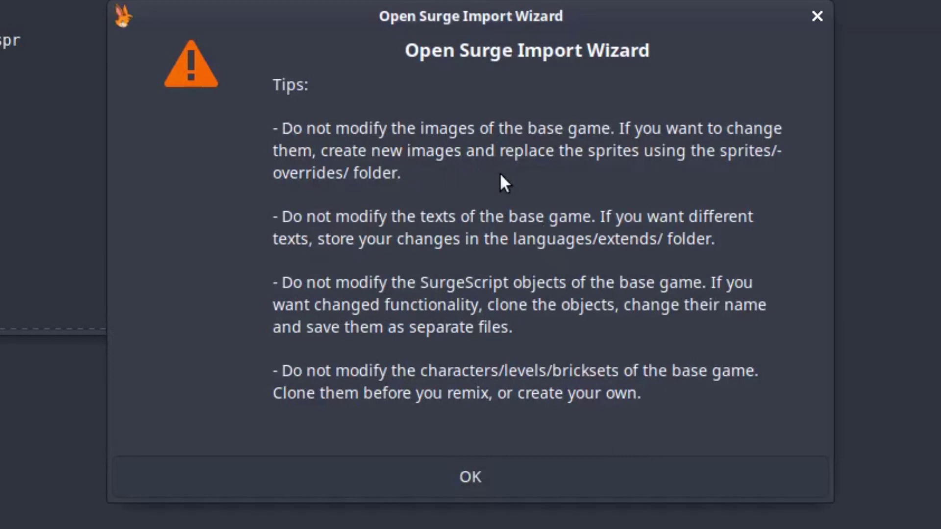
{"action": "left_click", "coordinate": [735, 490]}
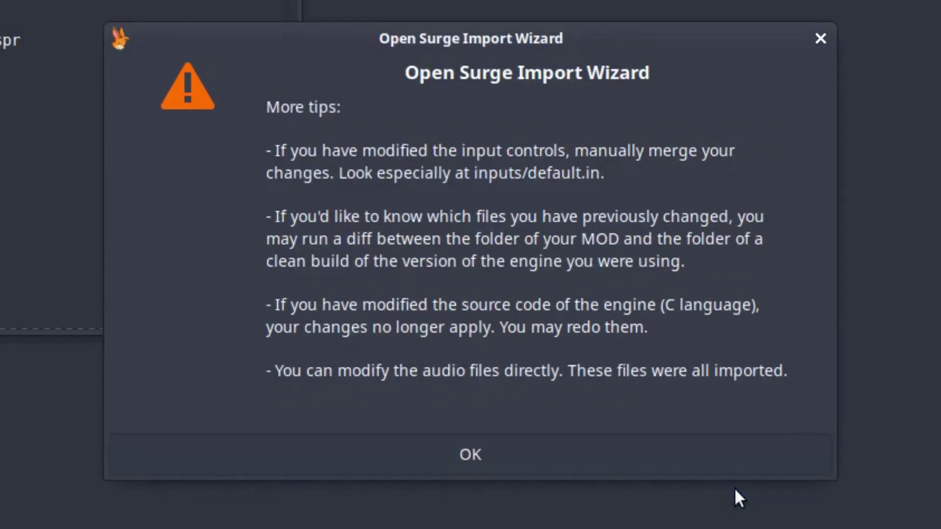
{"action": "left_click", "coordinate": [742, 459]}
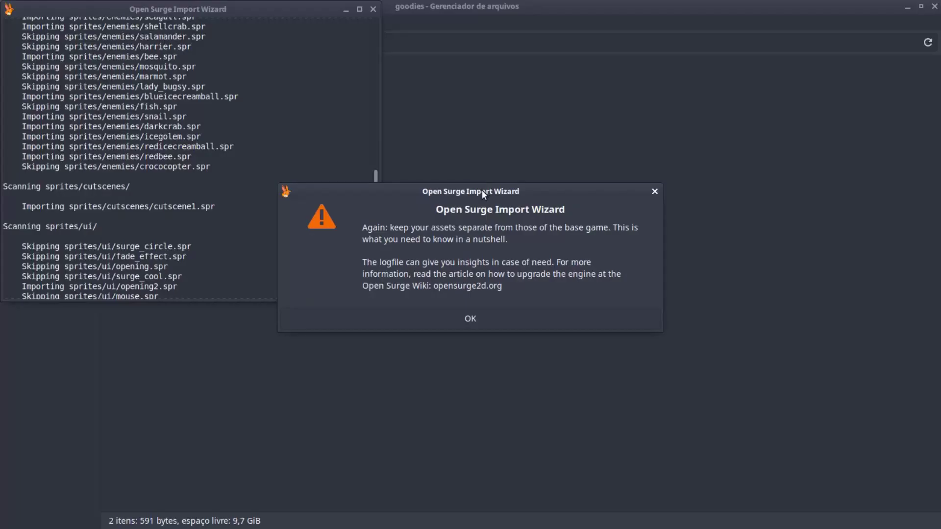
Review the wizard's import log from its beginning down to the last entry
{"action": "left_click_drag", "start_coordinate": [376, 182], "coordinate": [378, 19]}
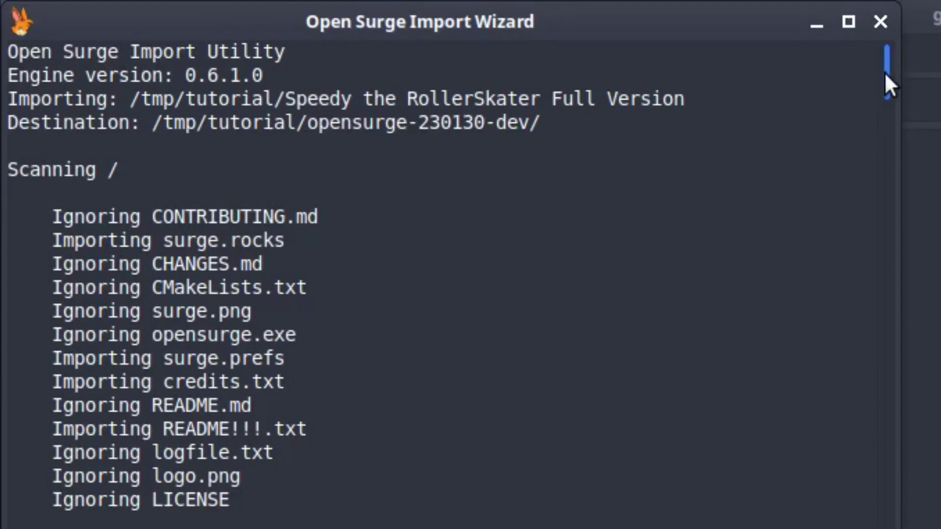
{"action": "scroll", "coordinate": [850, 311], "scroll_direction": "down", "scroll_amount": 10}
{"action": "left_click_drag", "start_coordinate": [886, 99], "coordinate": [862, 528]}
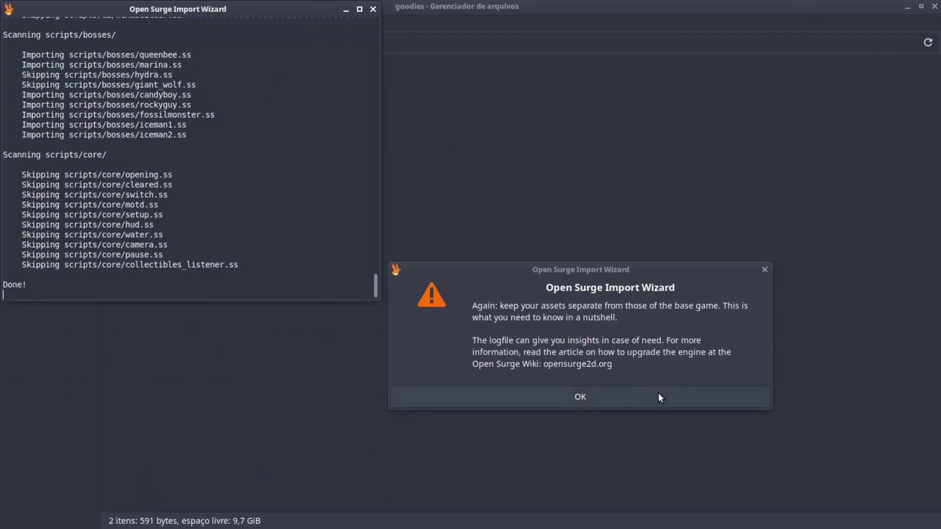
Dismiss the wizard's remaining messages to finish it, and select mobile_version.cmd in the goodies folder
{"action": "left_click", "coordinate": [658, 393]}
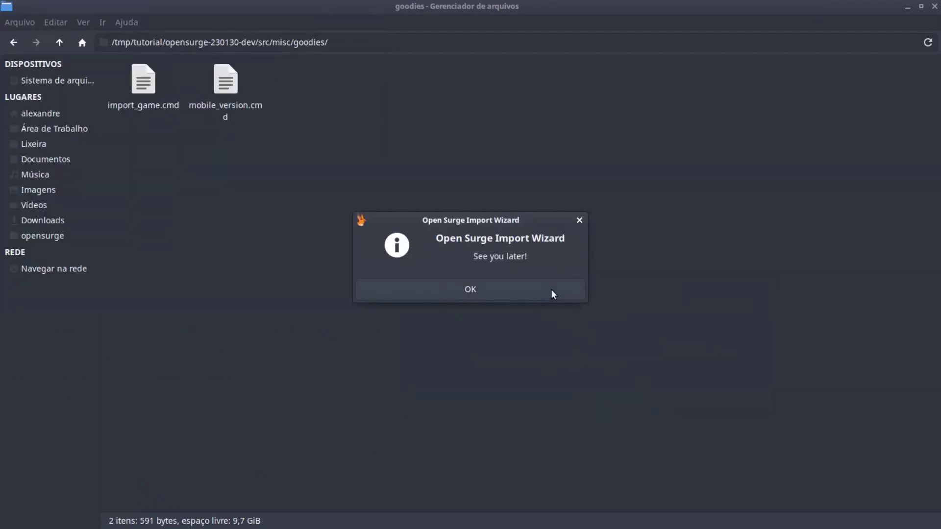
{"action": "left_click", "coordinate": [550, 289]}
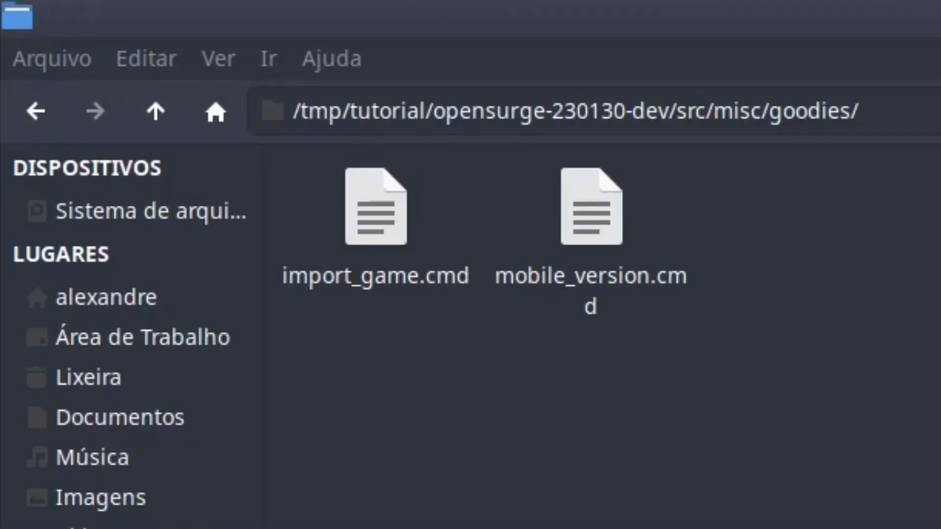
{"action": "left_click", "coordinate": [599, 238]}
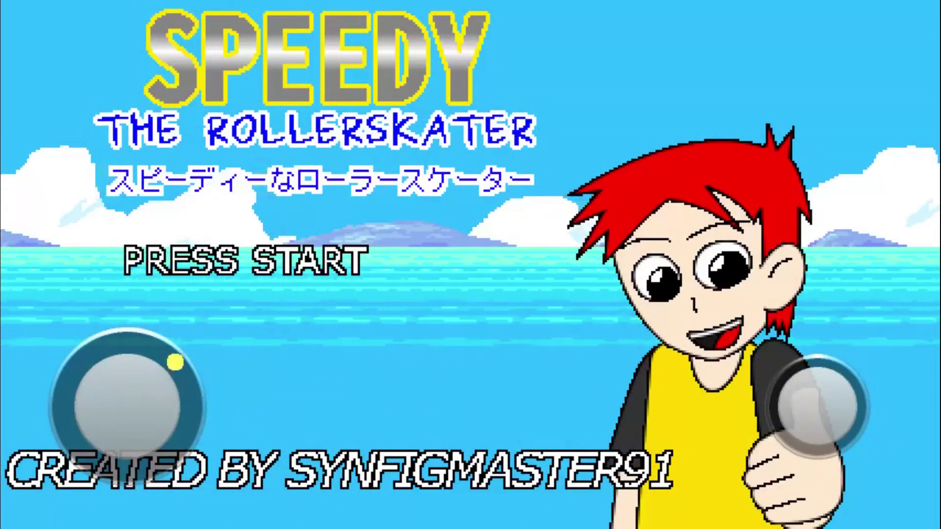
Start from the Speedy the RollerSkater title screen, look through the main menu down to Quit, and return to Play
{"action": "left_click_drag", "start_coordinate": [175, 362], "coordinate": [127, 406]}
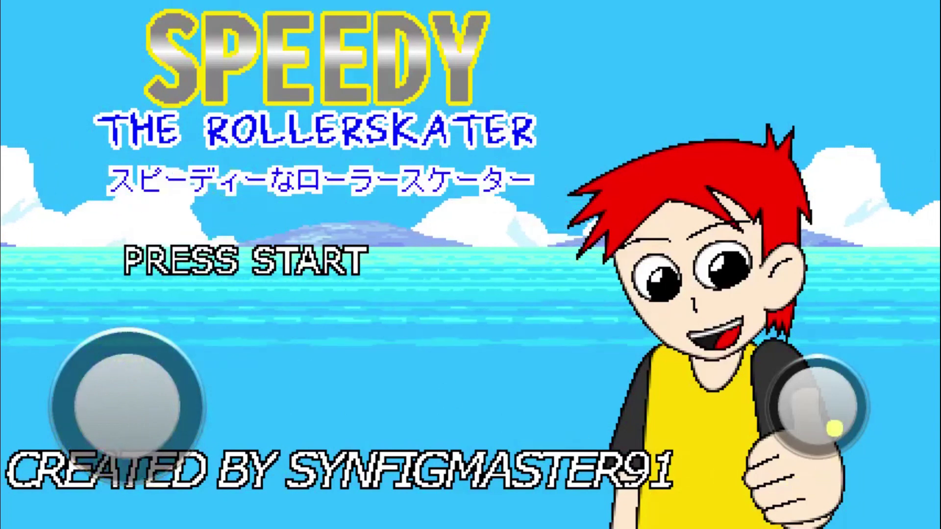
{"action": "left_click", "coordinate": [834, 430]}
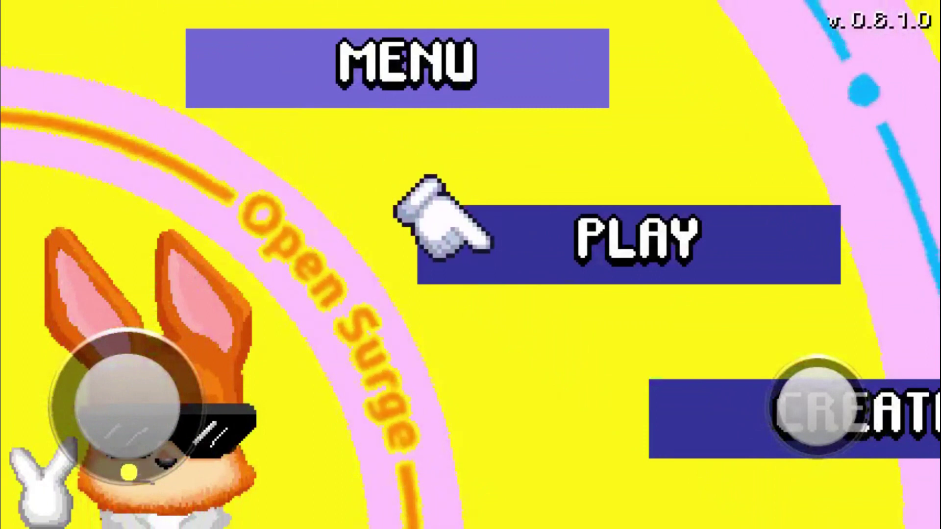
{"action": "key", "text": "Down"}
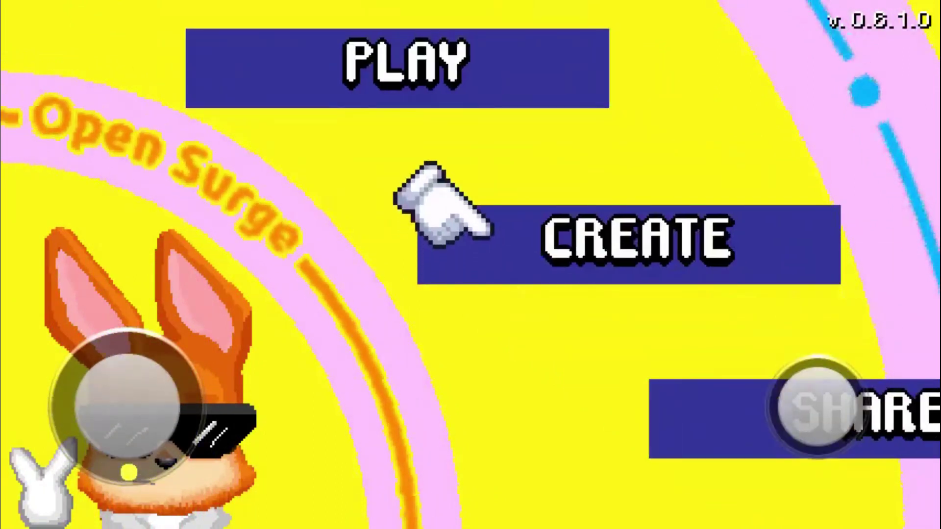
{"action": "key", "text": "Down"}
{"action": "key", "text": "Down"}
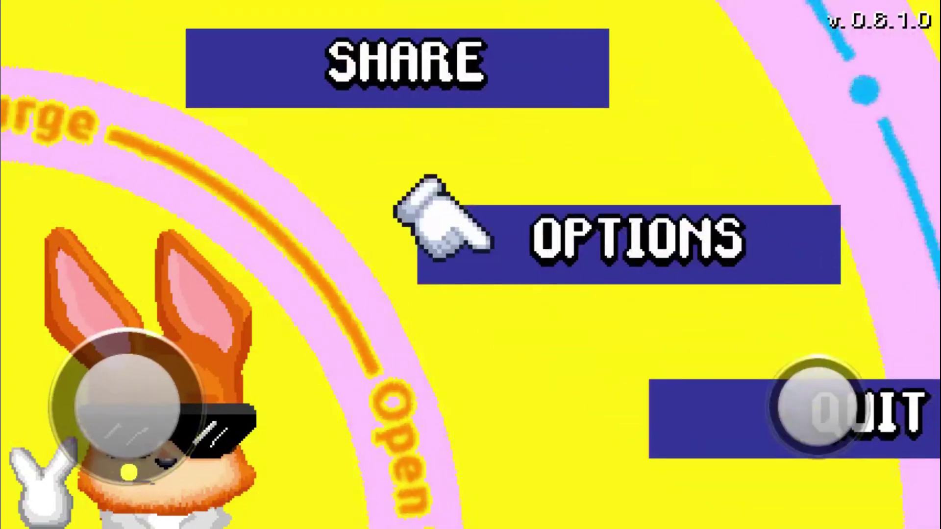
{"action": "key", "text": "Down"}
{"action": "key", "text": "Up"}
{"action": "key", "text": "Up"}
{"action": "key", "text": "Up"}
{"action": "key", "text": "Up"}
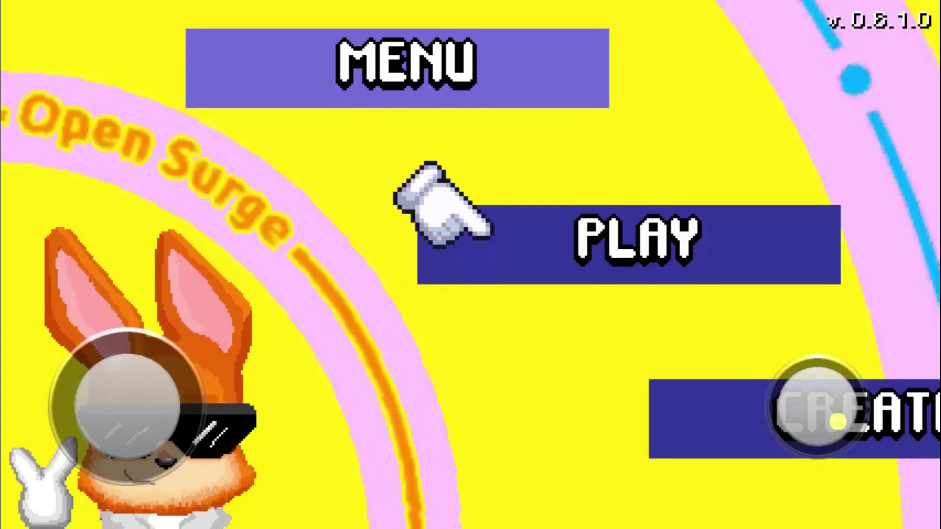
Start a game past the opening cutscene and run Speedy right along the beach, jumping to collect the green gems
{"action": "left_click", "coordinate": [836, 421]}
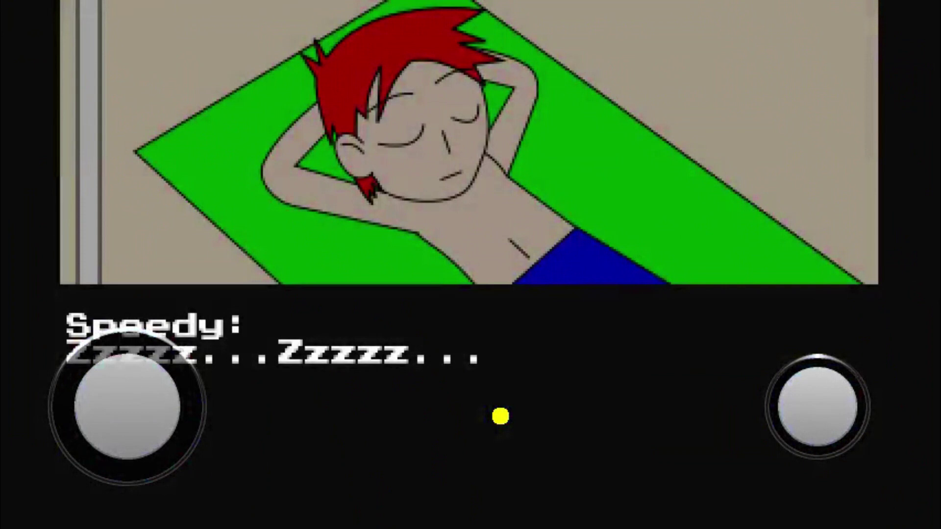
{"action": "left_click", "coordinate": [812, 402]}
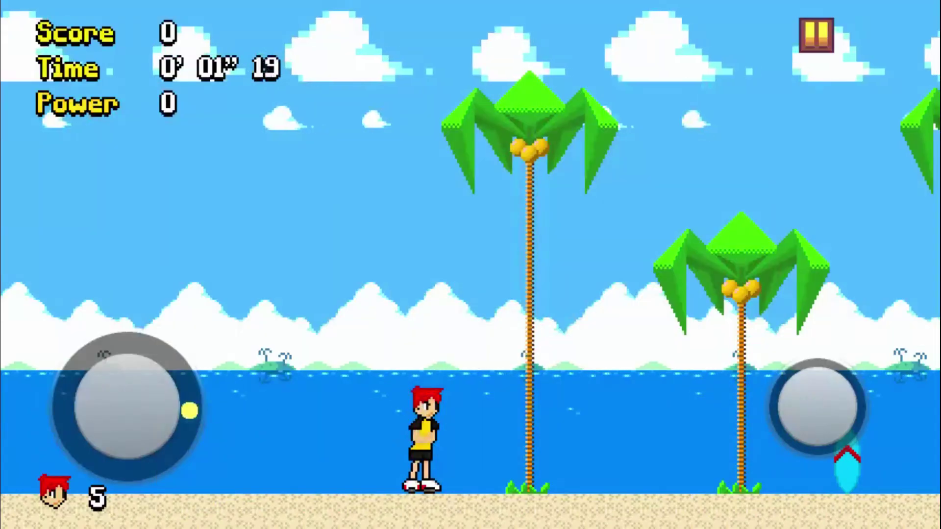
{"action": "mouse_move", "coordinate": [176, 410]}
{"action": "left_mouse_down"}
{"action": "mouse_move", "coordinate": [85, 417]}
{"action": "mouse_move", "coordinate": [191, 414]}
{"action": "left_mouse_up"}
{"action": "left_click", "coordinate": [837, 406]}
{"action": "left_click", "coordinate": [836, 407]}
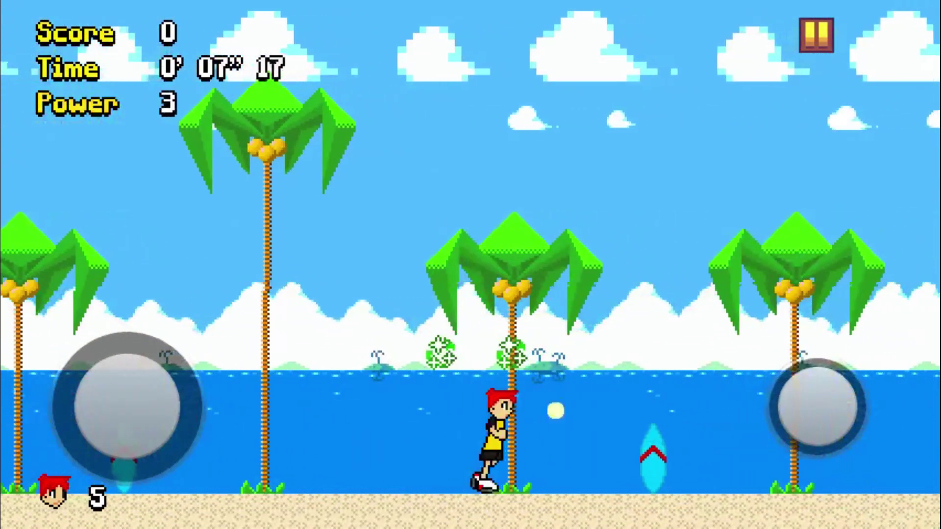
{"action": "left_click_drag", "start_coordinate": [127, 406], "coordinate": [196, 406]}
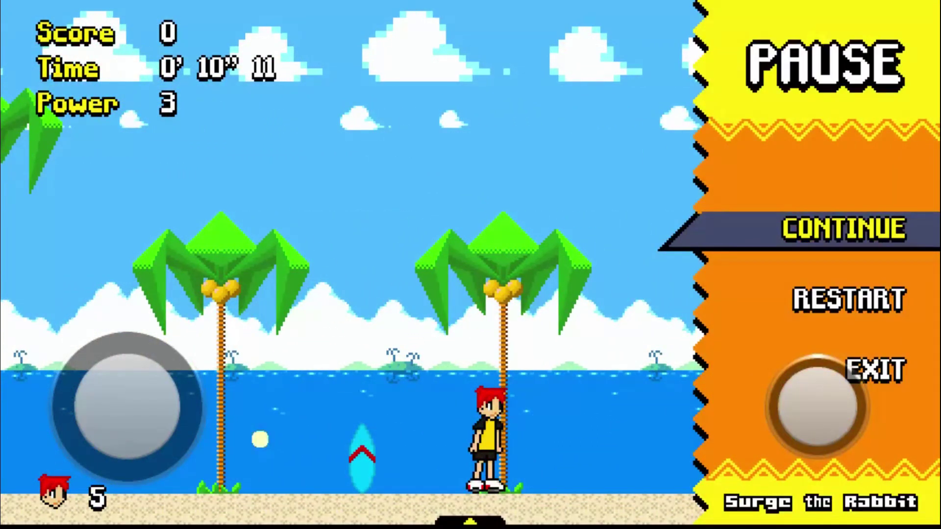
Look through the Continue, Restart and Exit options of the paused level and resume playing
{"action": "key", "text": "Down"}
{"action": "key", "text": "Down"}
{"action": "key", "text": "Up"}
{"action": "key", "text": "Up"}
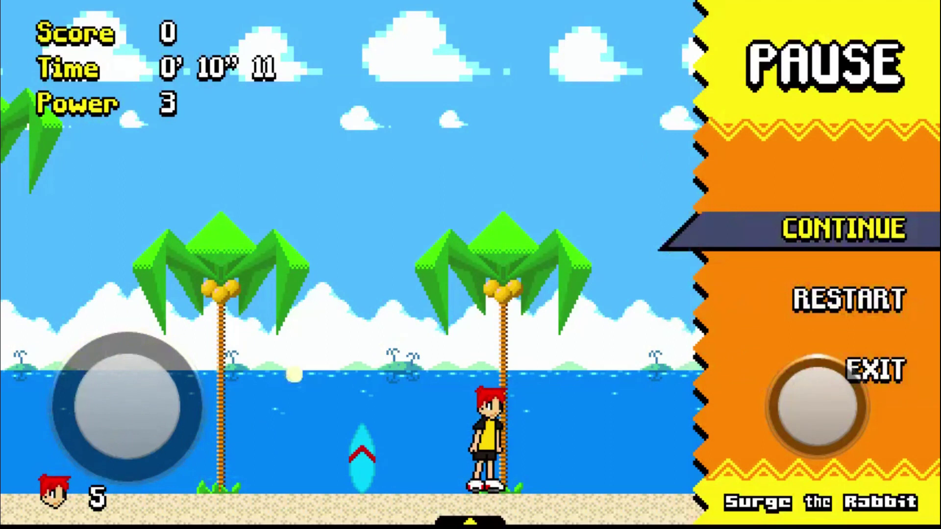
{"action": "left_click", "coordinate": [841, 411]}
Run Speedy right to the spring beside the cliff and bounce up through the gems above it
{"action": "left_click_drag", "start_coordinate": [179, 407], "coordinate": [191, 410]}
{"action": "left_click", "coordinate": [816, 407]}
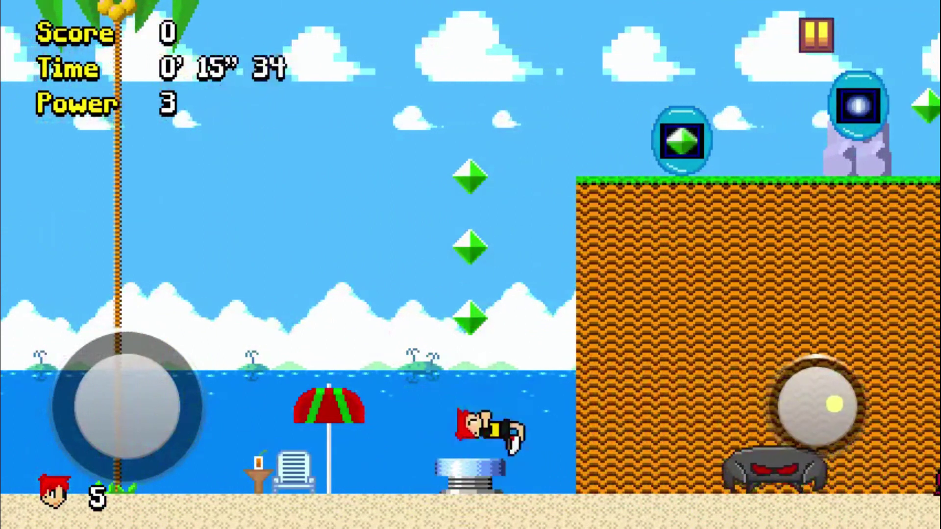
{"action": "left_click_drag", "start_coordinate": [147, 436], "coordinate": [59, 400]}
{"action": "left_click_drag", "start_coordinate": [836, 399], "coordinate": [819, 410]}
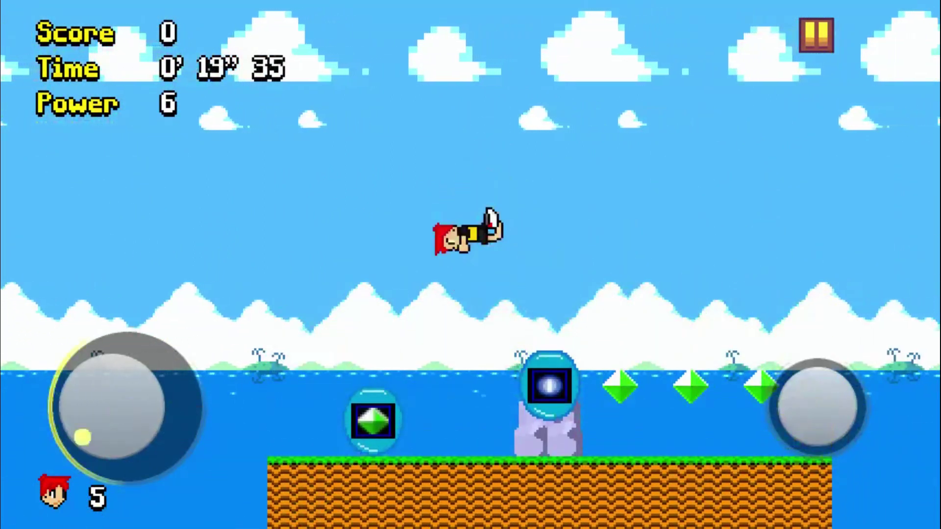
Move Speedy across the raised platform and over the water, picking up the shield and gems, to the arrow sign
{"action": "left_click_drag", "start_coordinate": [83, 437], "coordinate": [581, 427]}
{"action": "left_click", "coordinate": [857, 395]}
{"action": "left_click_drag", "start_coordinate": [202, 420], "coordinate": [167, 416]}
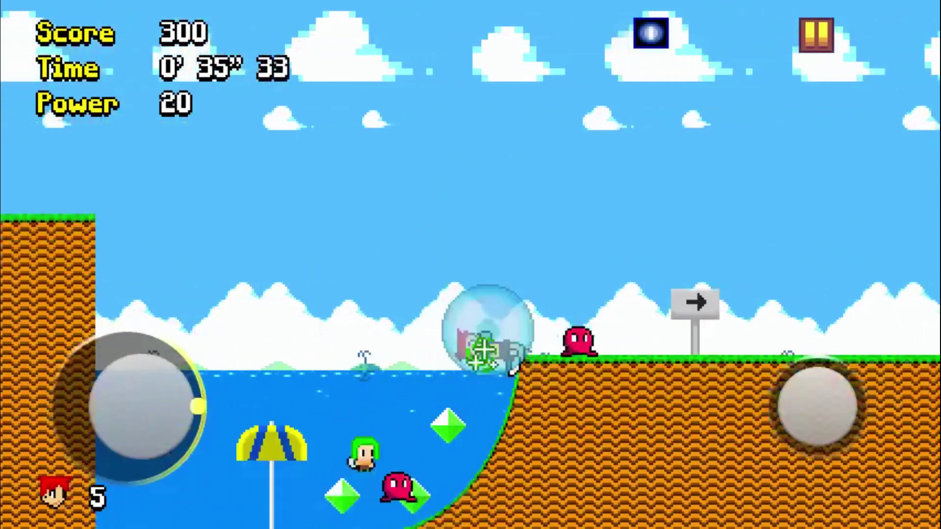
{"action": "key", "text": "space"}
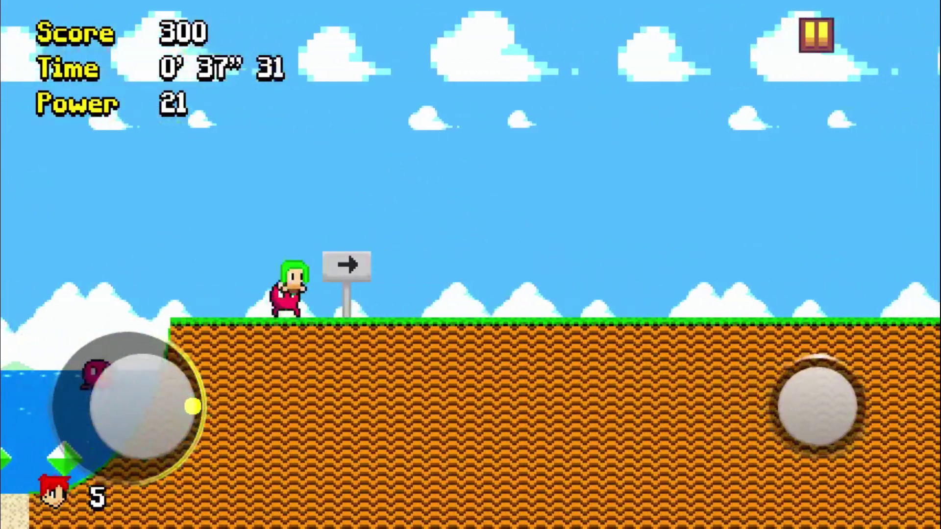